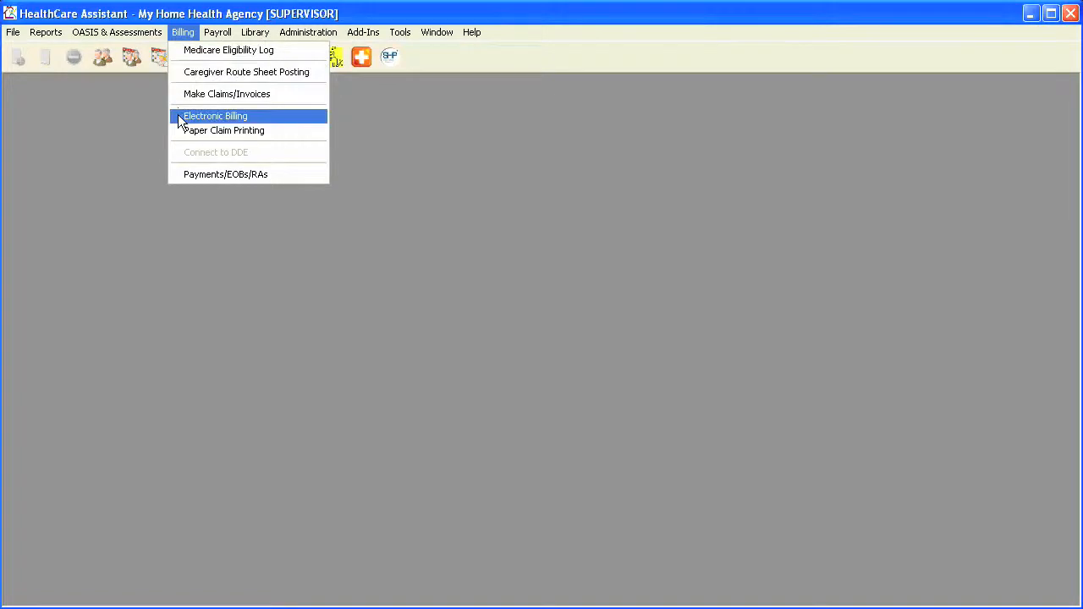
Open the electronic billing setup, review the Medicare intermediary's submission settings, and save them
{"action": "left_click", "coordinate": [181, 121]}
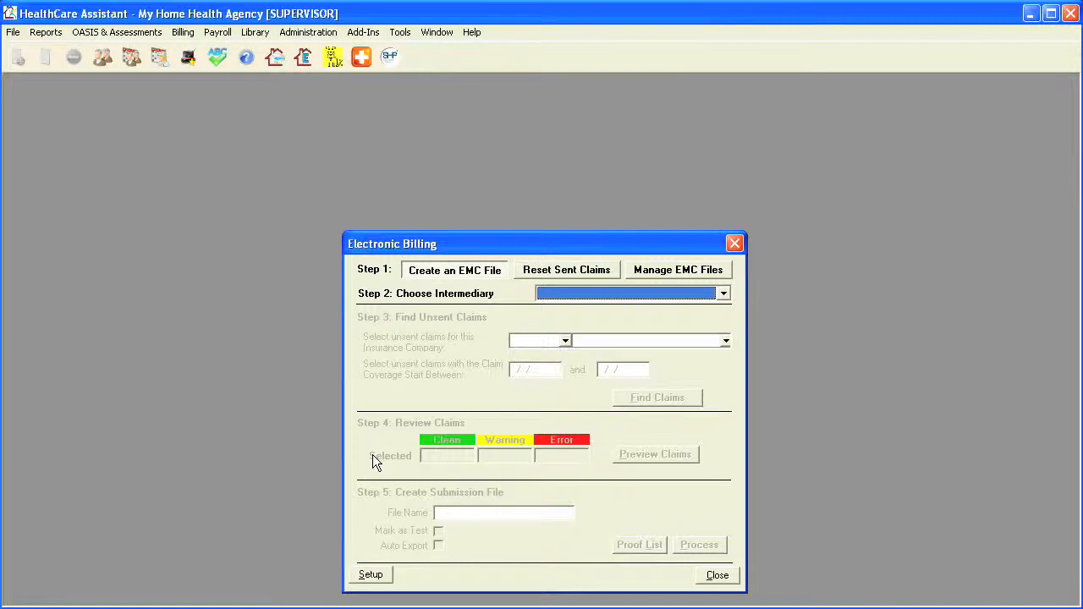
{"action": "left_click", "coordinate": [371, 576]}
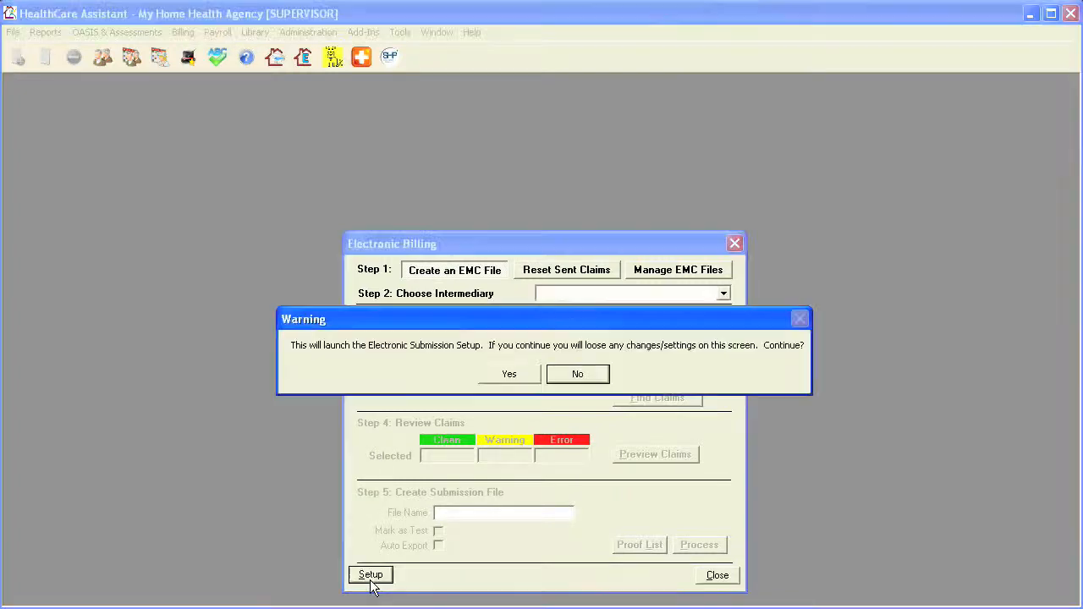
{"action": "left_click", "coordinate": [500, 377]}
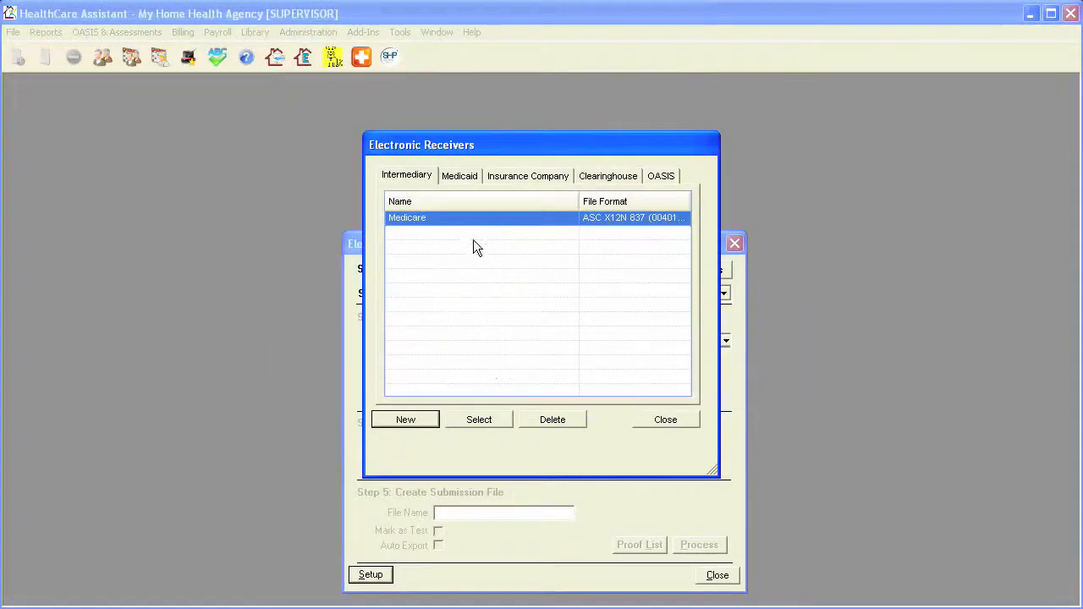
{"action": "double_click", "coordinate": [471, 219]}
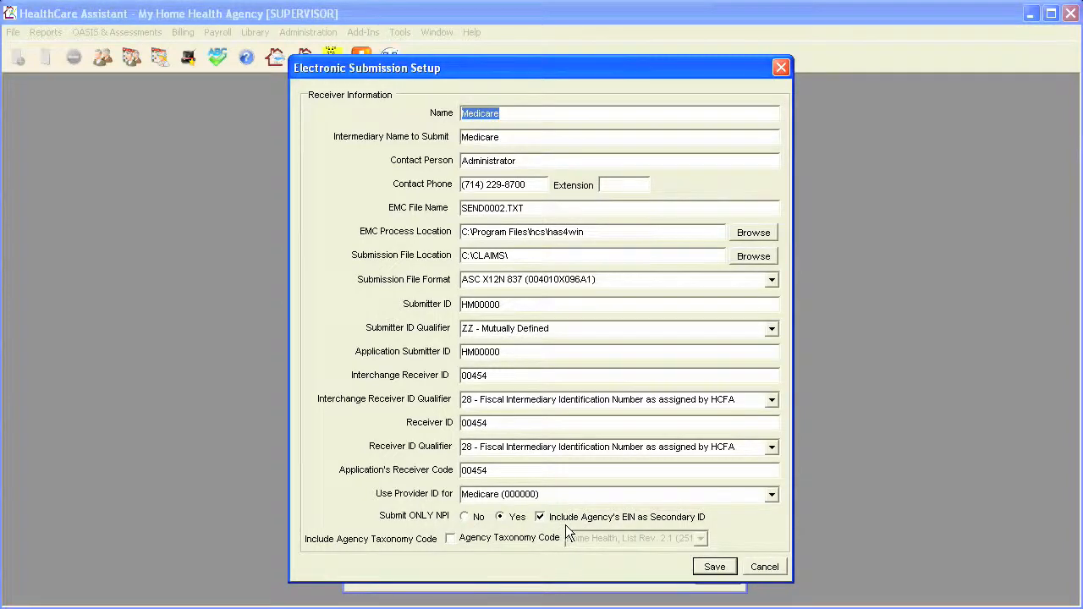
{"action": "left_click", "coordinate": [708, 570]}
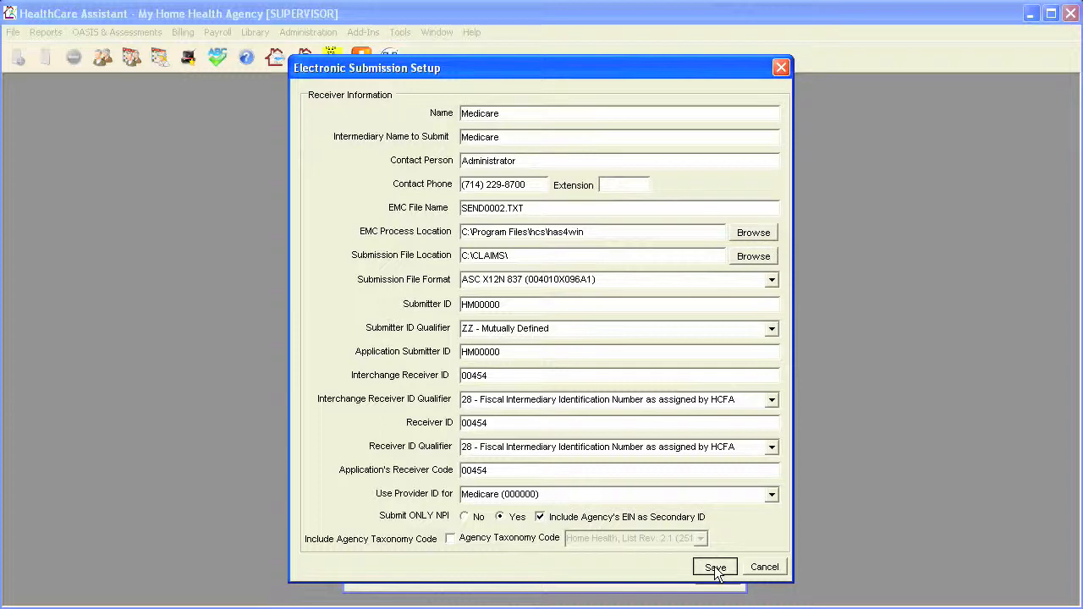
{"action": "left_click", "coordinate": [714, 568]}
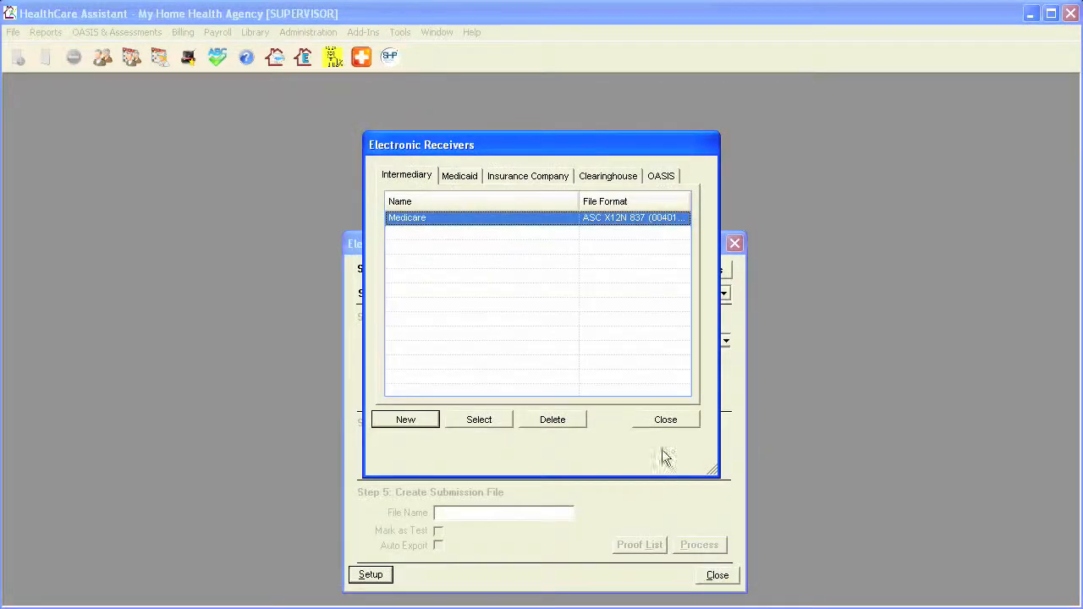
{"action": "left_click", "coordinate": [664, 420]}
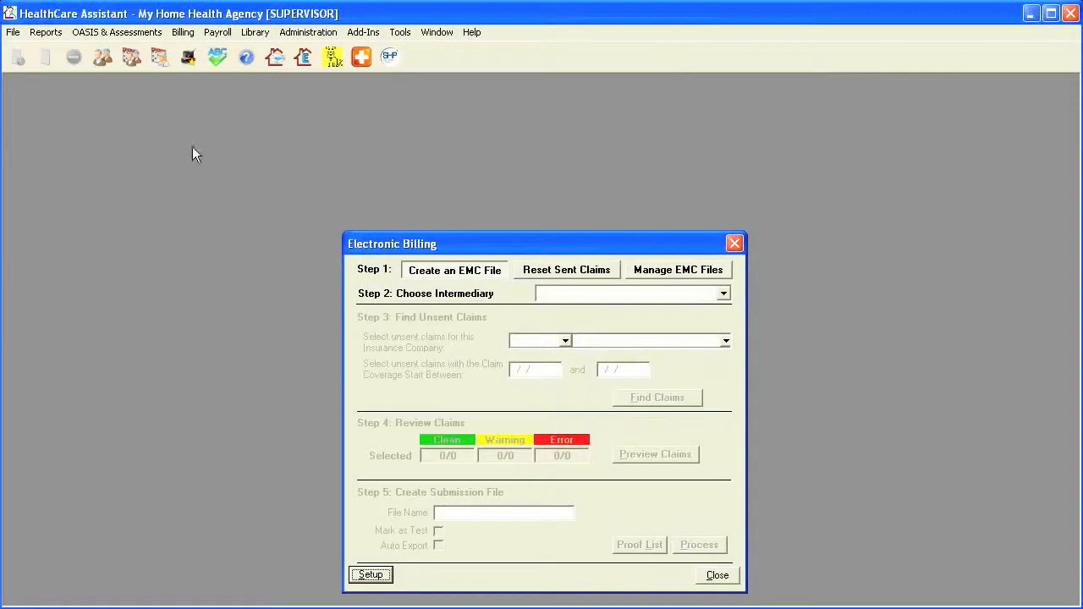
Check the Payor ID, Name to Submit and Submit To options of the Medicare PPS insurance carrier, leaving without saving
{"action": "left_click", "coordinate": [254, 32]}
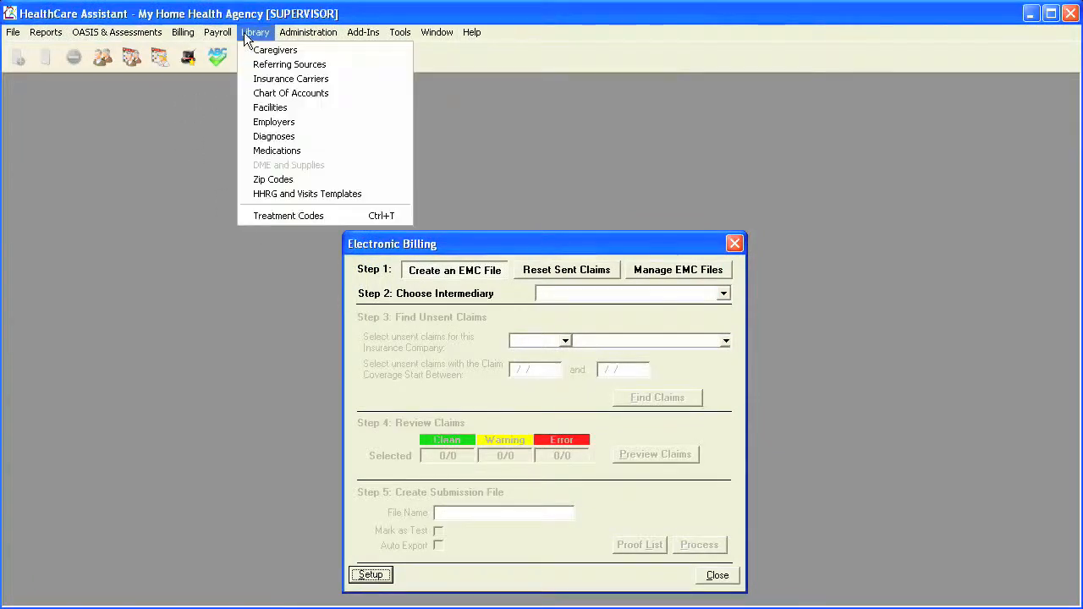
{"action": "left_click", "coordinate": [254, 78]}
{"action": "double_click", "coordinate": [351, 256]}
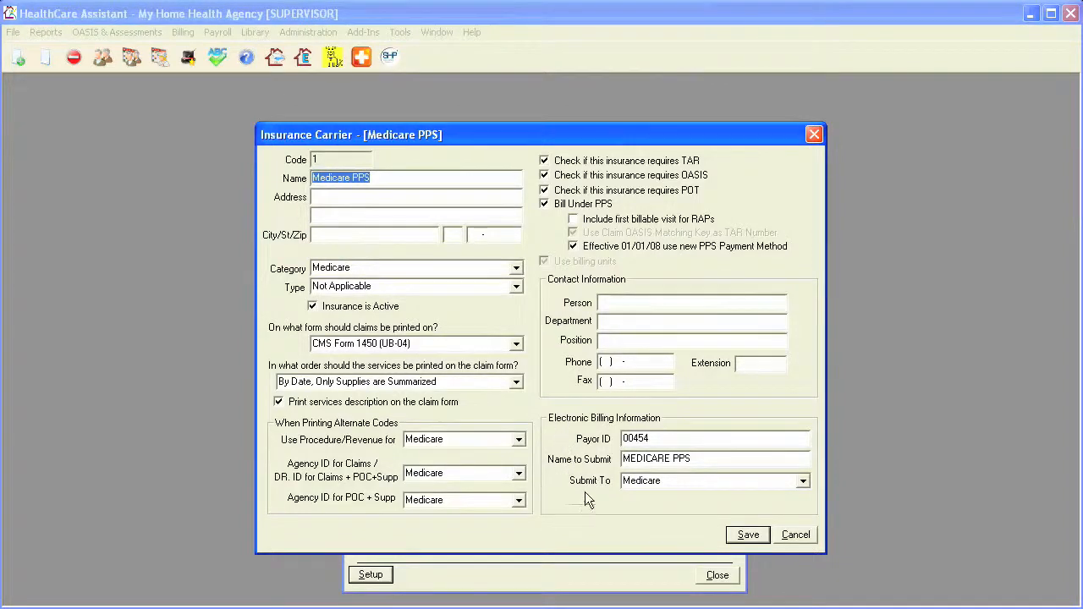
{"action": "left_click", "coordinate": [778, 440]}
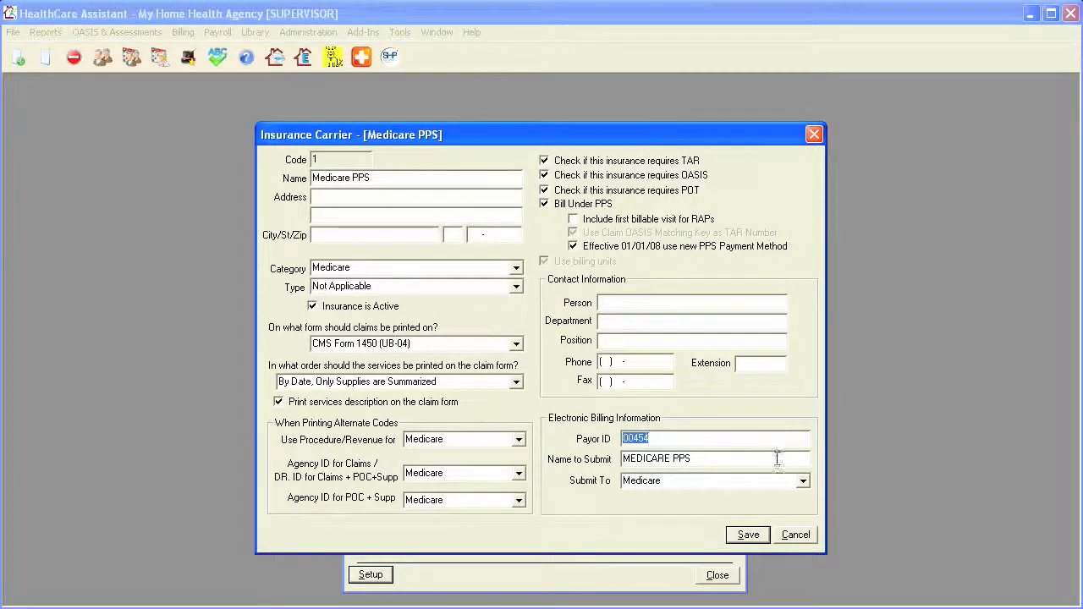
{"action": "left_click", "coordinate": [776, 461]}
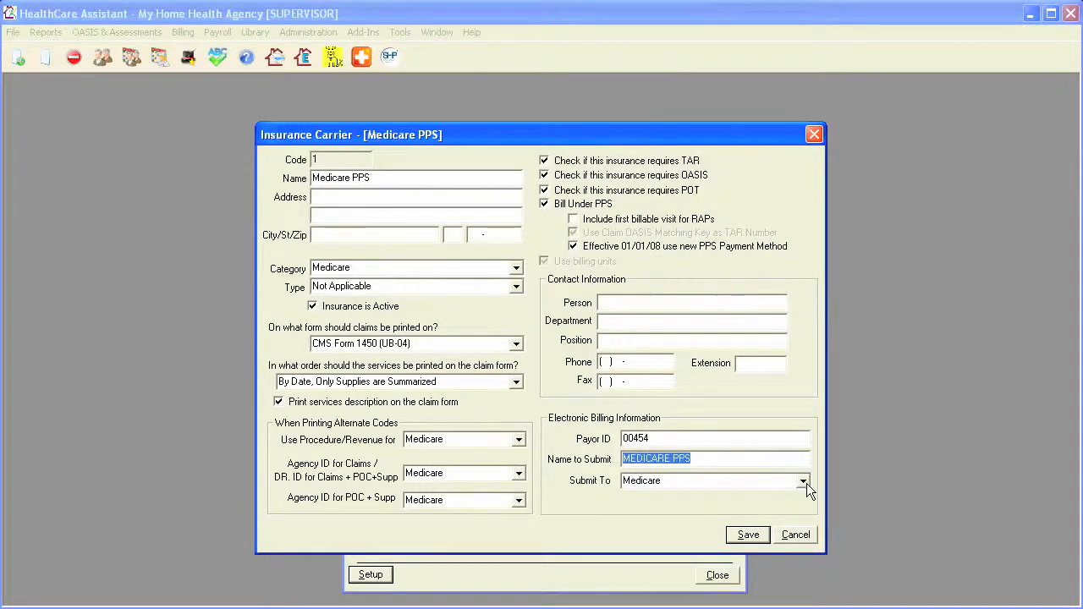
{"action": "left_click", "coordinate": [803, 482]}
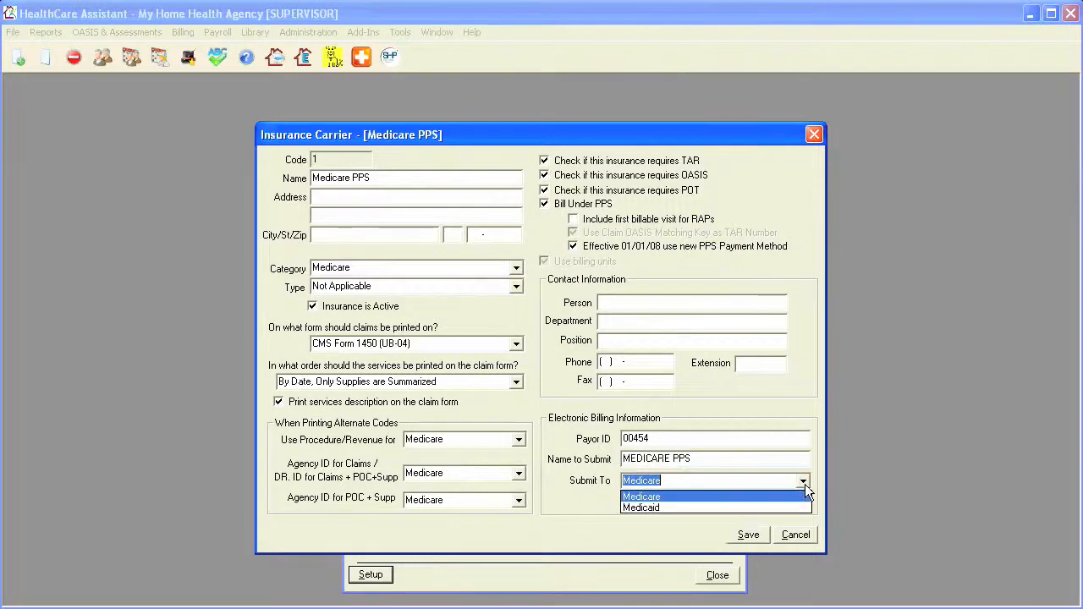
{"action": "left_click", "coordinate": [804, 485]}
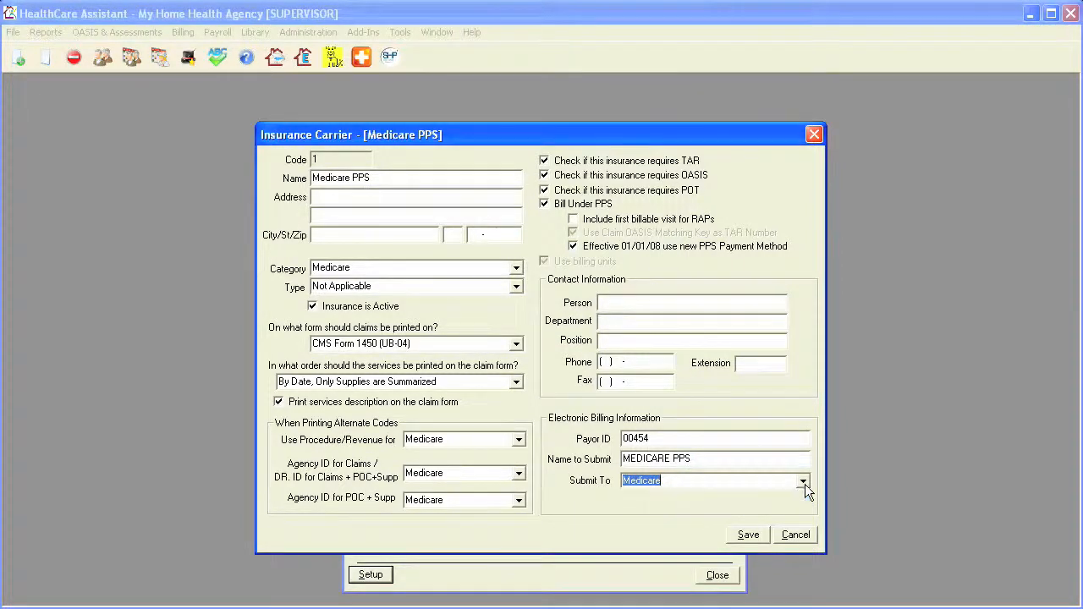
{"action": "left_click", "coordinate": [805, 540]}
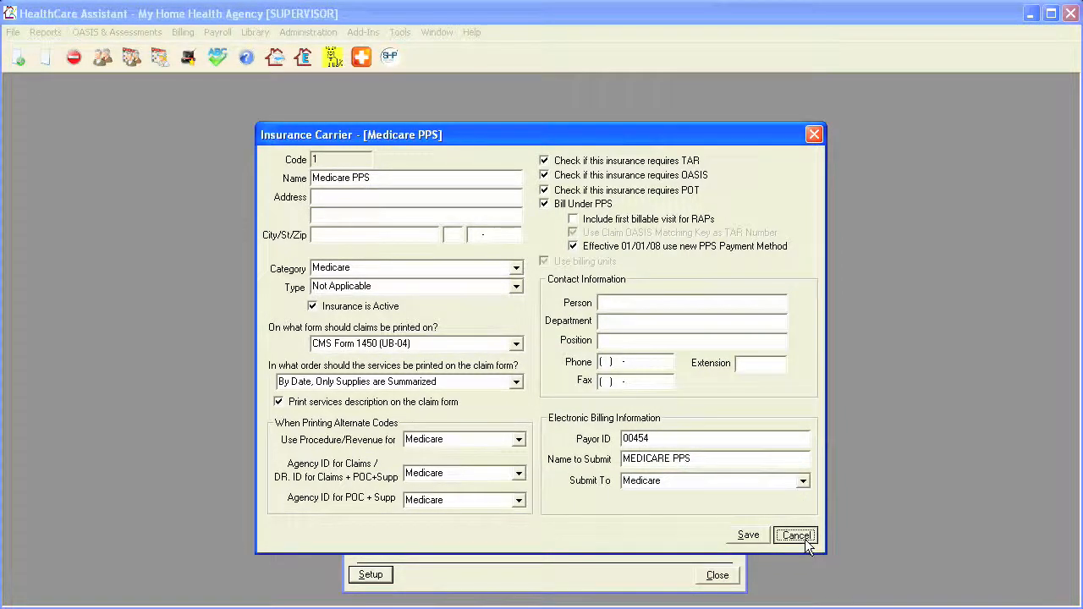
{"action": "left_click", "coordinate": [784, 508]}
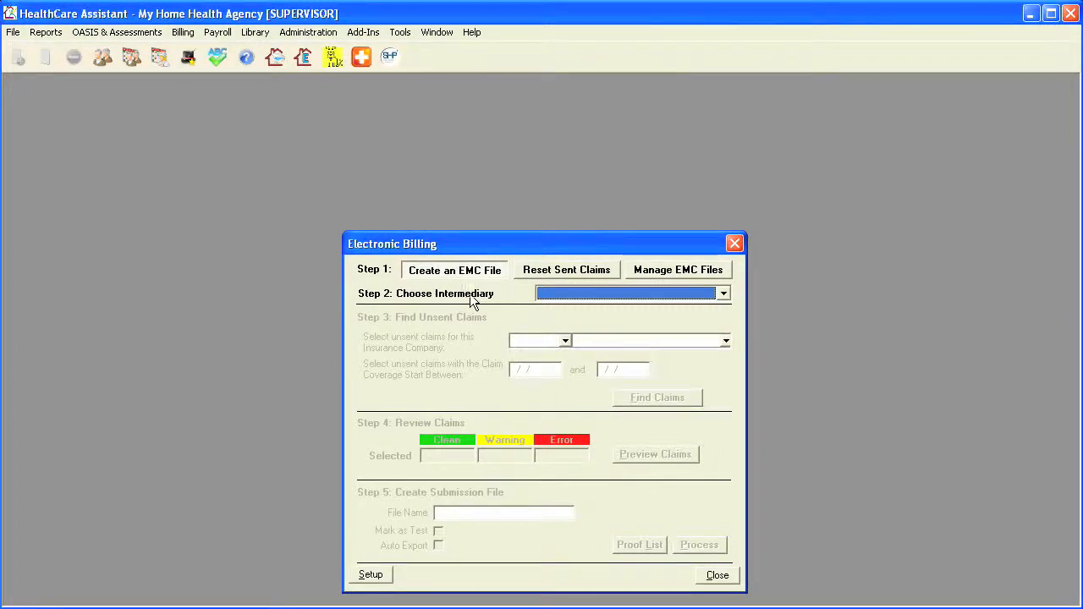
Find all unsent claims for the Medicare intermediary and the Medicare PPS insurance company, without a coverage date range
{"action": "left_click", "coordinate": [722, 294]}
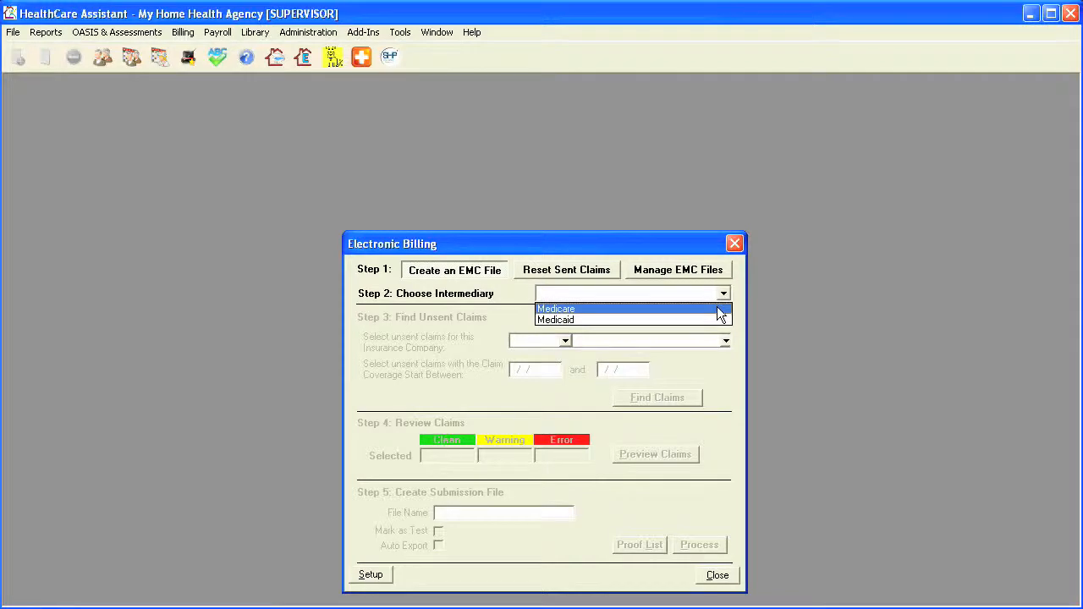
{"action": "left_click", "coordinate": [718, 308]}
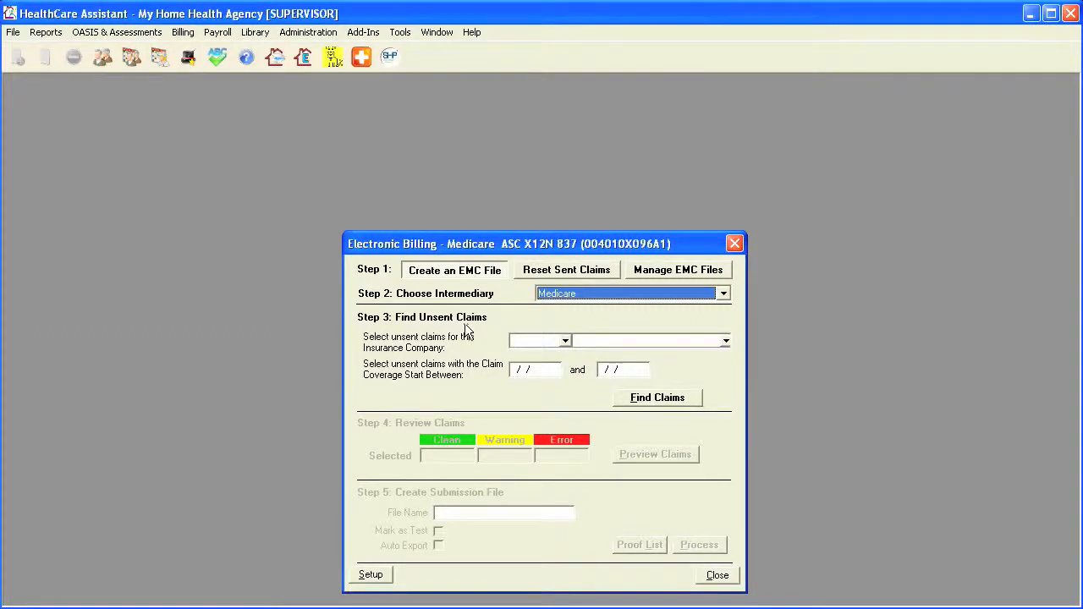
{"action": "left_click", "coordinate": [565, 341]}
{"action": "left_click", "coordinate": [564, 369]}
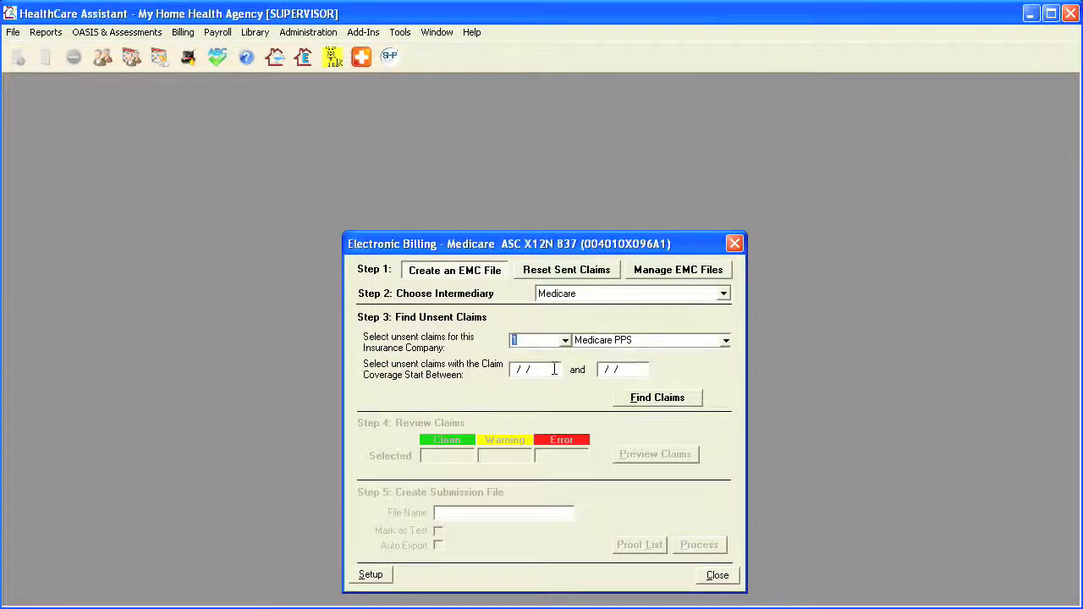
{"action": "left_click", "coordinate": [632, 396]}
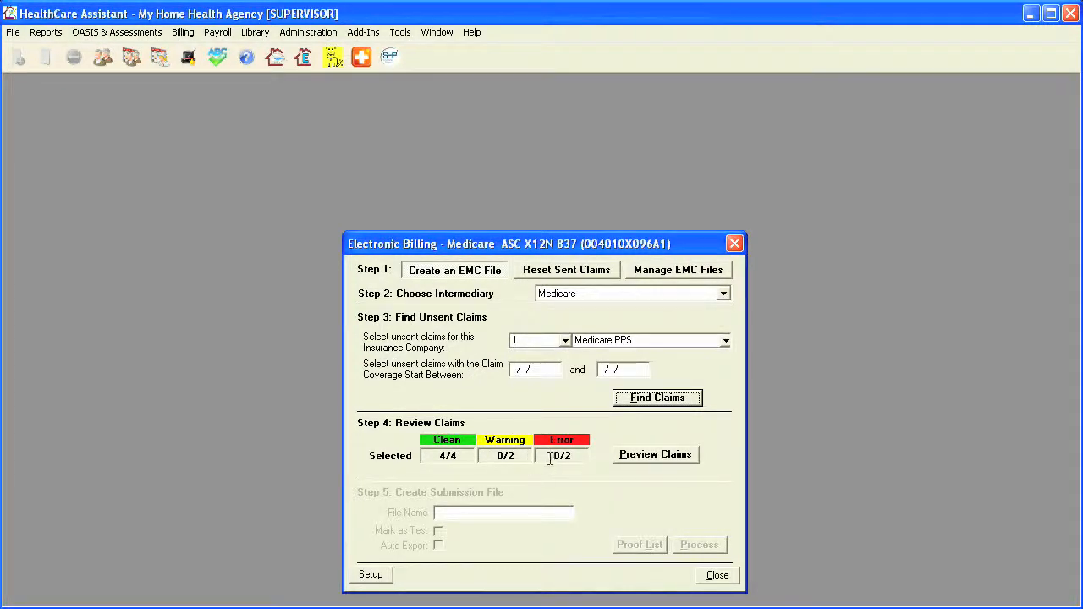
Preview the open claims, review the messages on clean, warning and error claims, and accept the selection of clean claims
{"action": "left_click", "coordinate": [629, 461]}
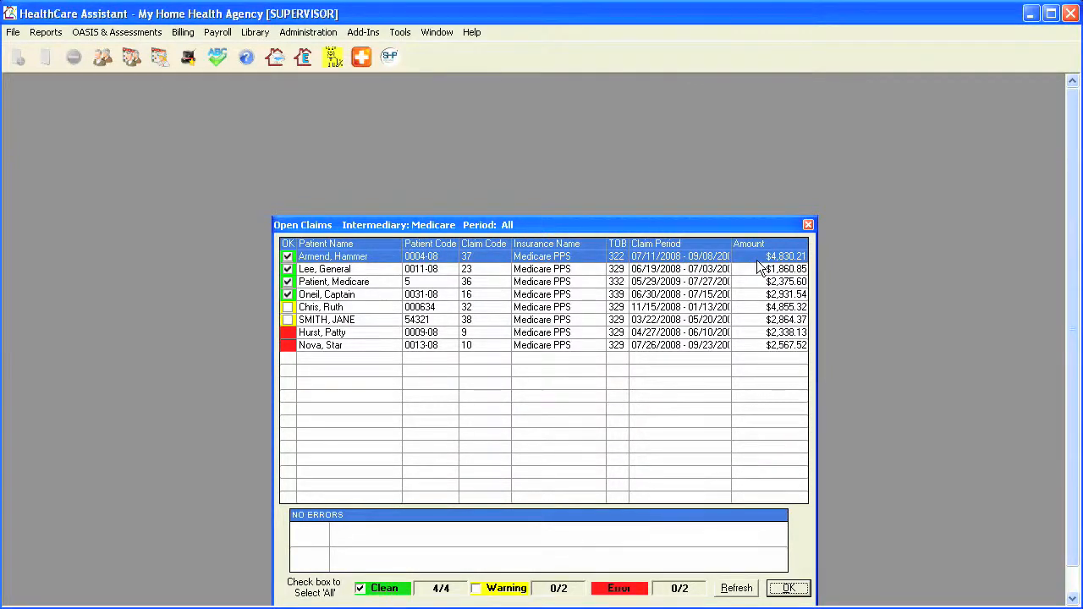
{"action": "left_click", "coordinate": [345, 307]}
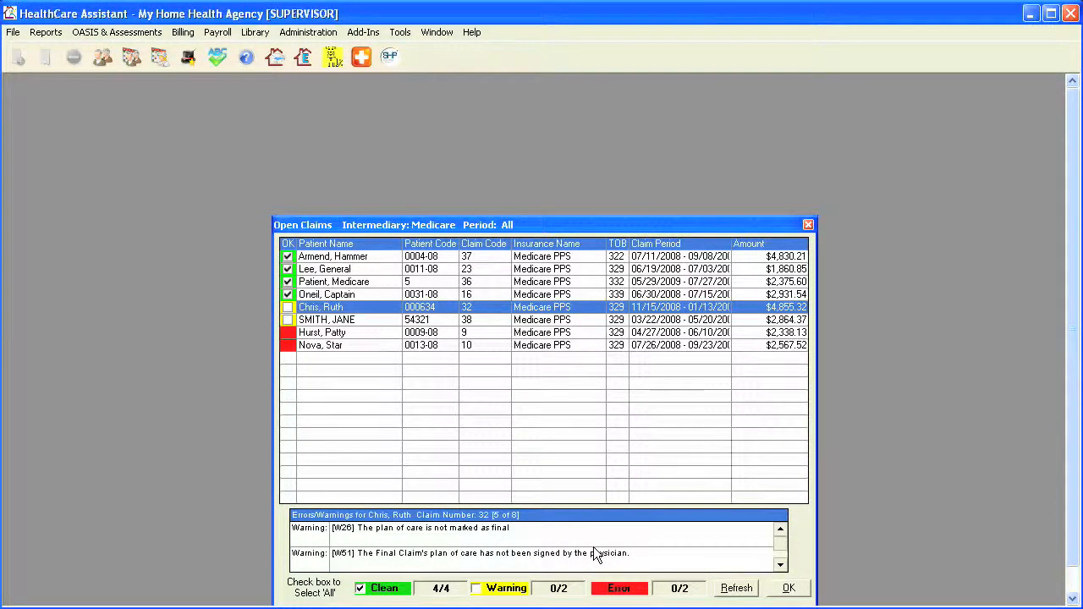
{"action": "left_click", "coordinate": [366, 333]}
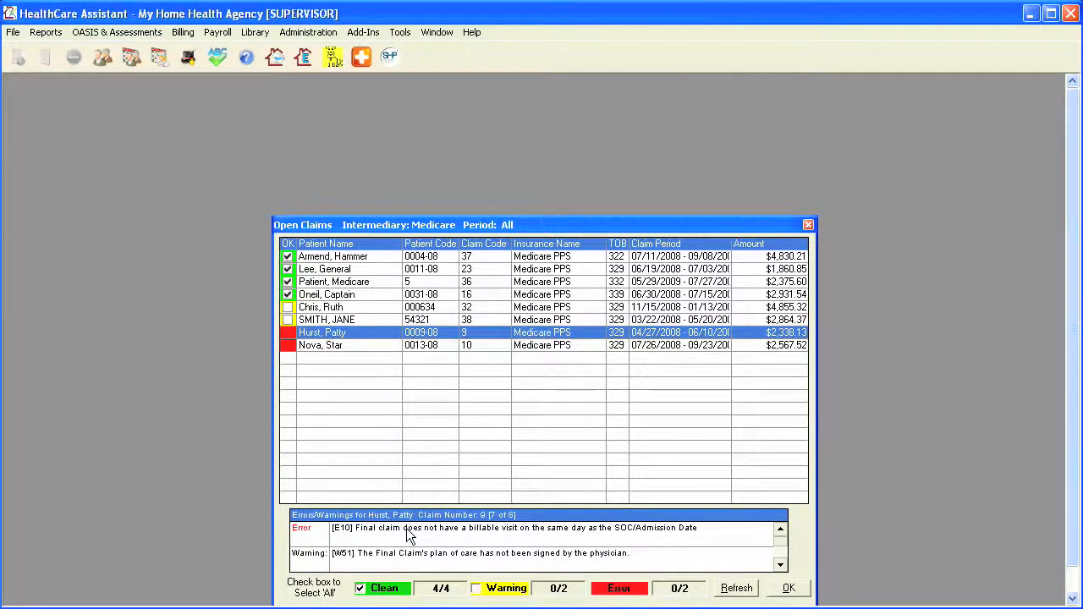
{"action": "left_click", "coordinate": [335, 310]}
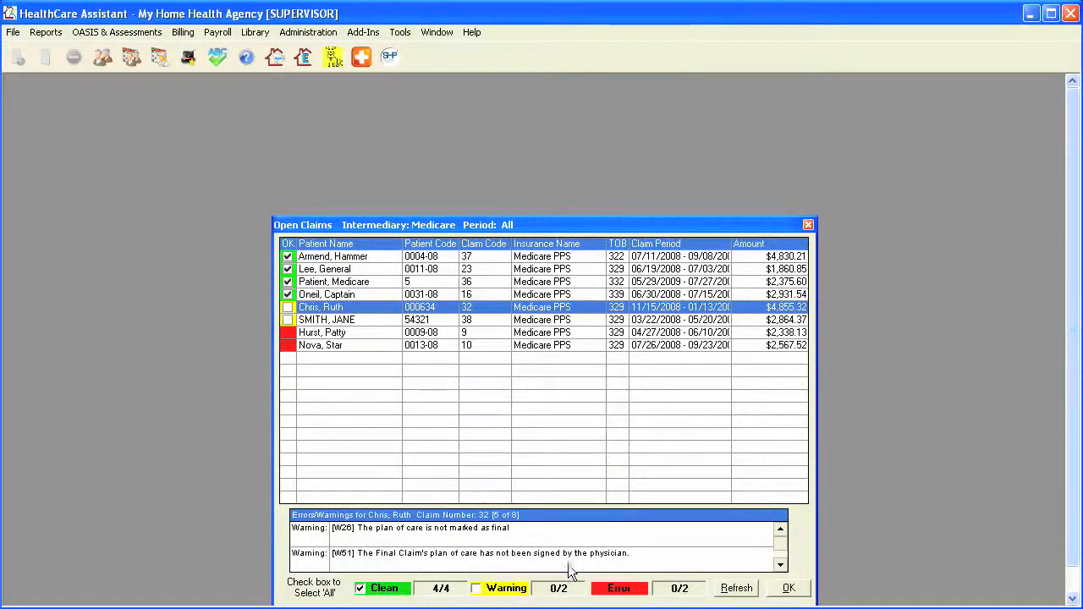
{"action": "left_click", "coordinate": [780, 565]}
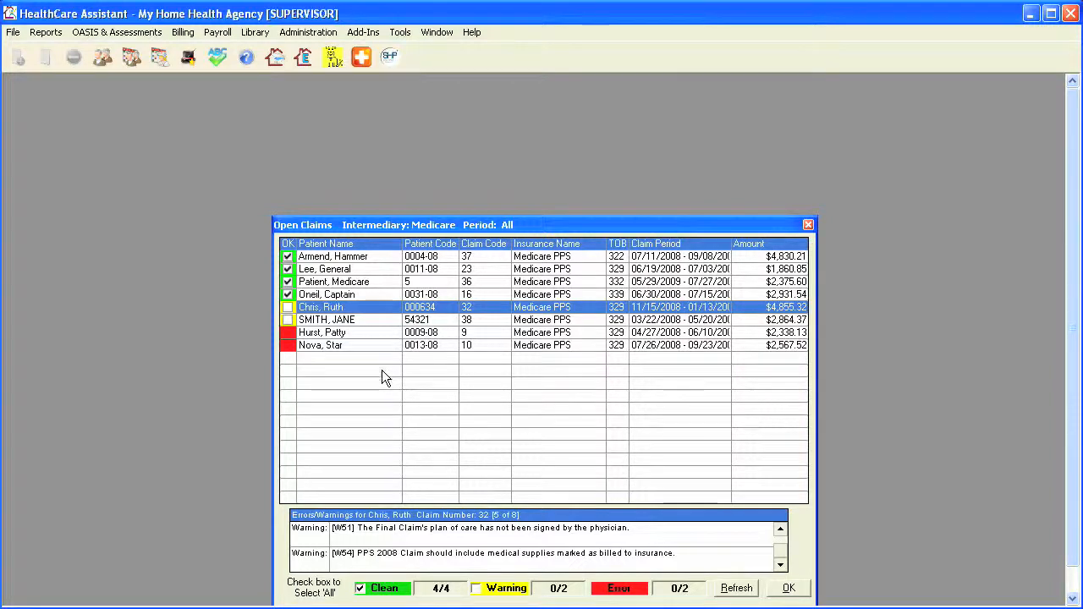
{"action": "left_click", "coordinate": [364, 257]}
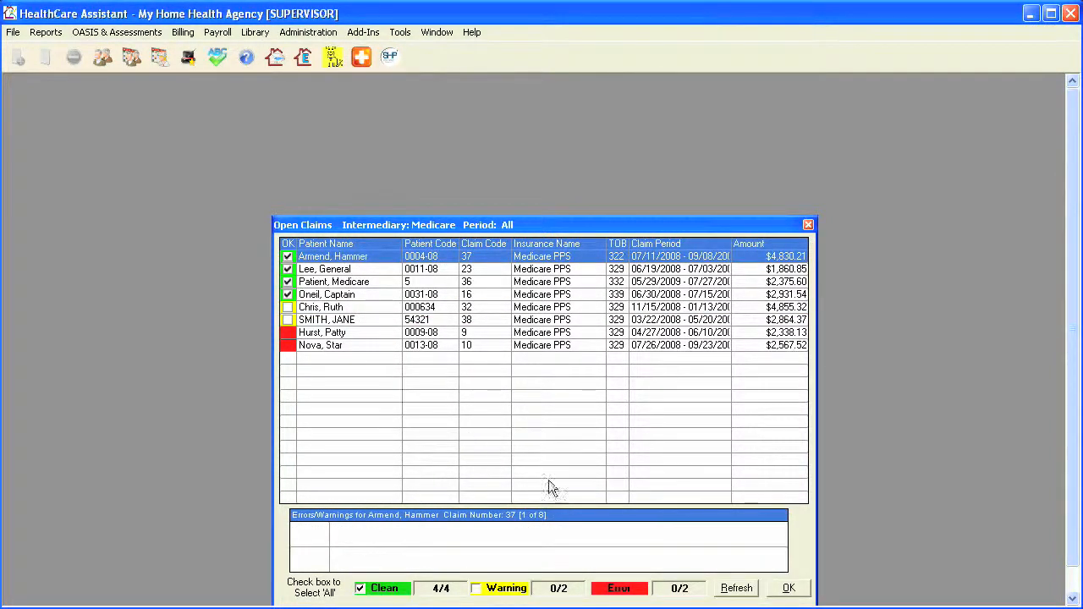
{"action": "left_click", "coordinate": [788, 588]}
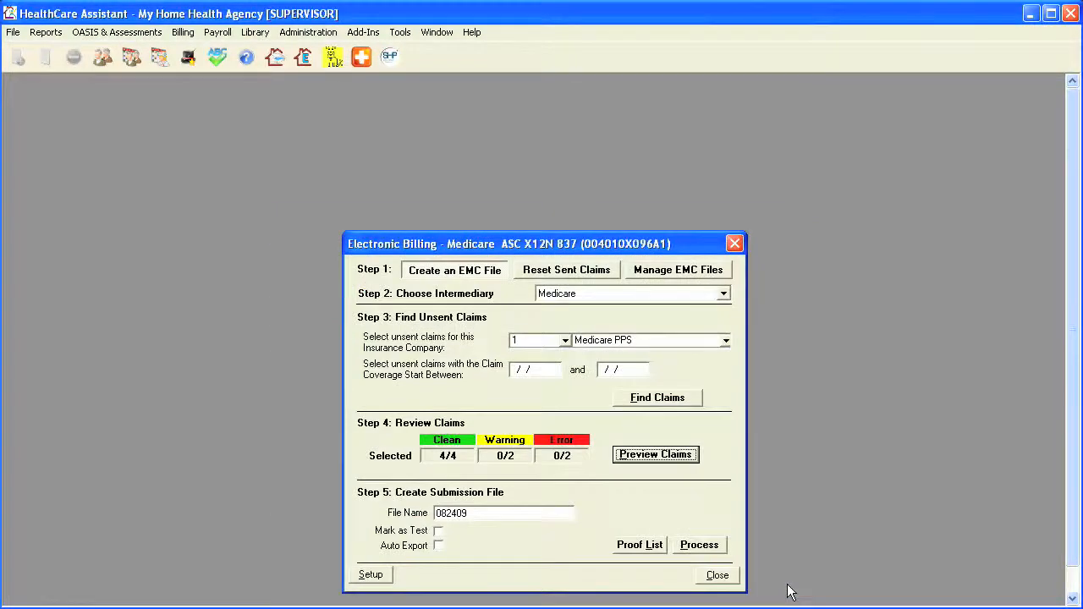
Generate the proof list under file name 082409, review the expected payments in its summary, and close it
{"action": "left_click", "coordinate": [474, 514]}
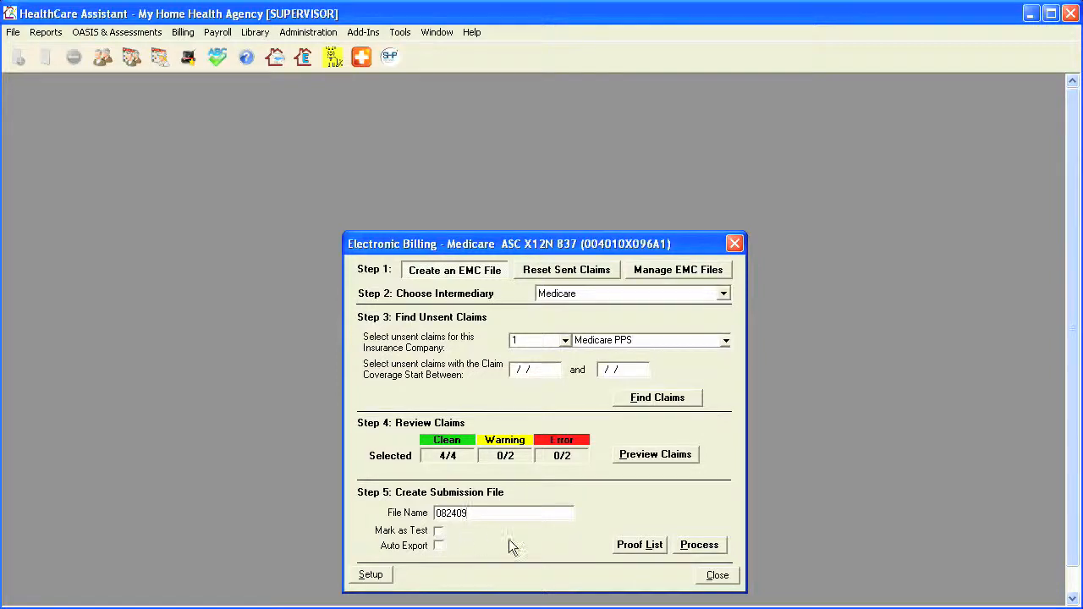
{"action": "left_click", "coordinate": [641, 545]}
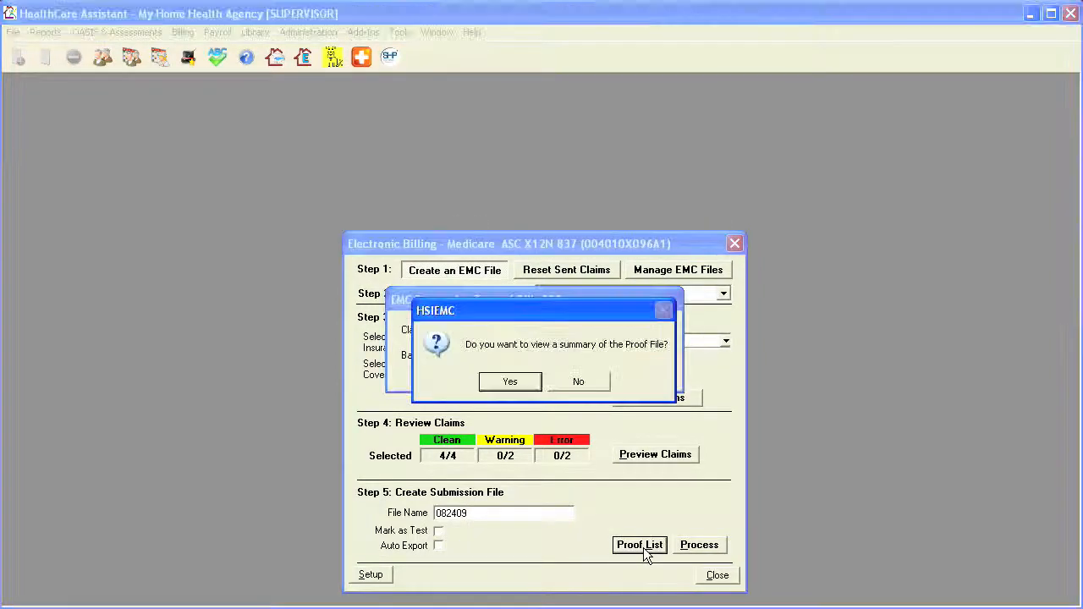
{"action": "left_click", "coordinate": [510, 381]}
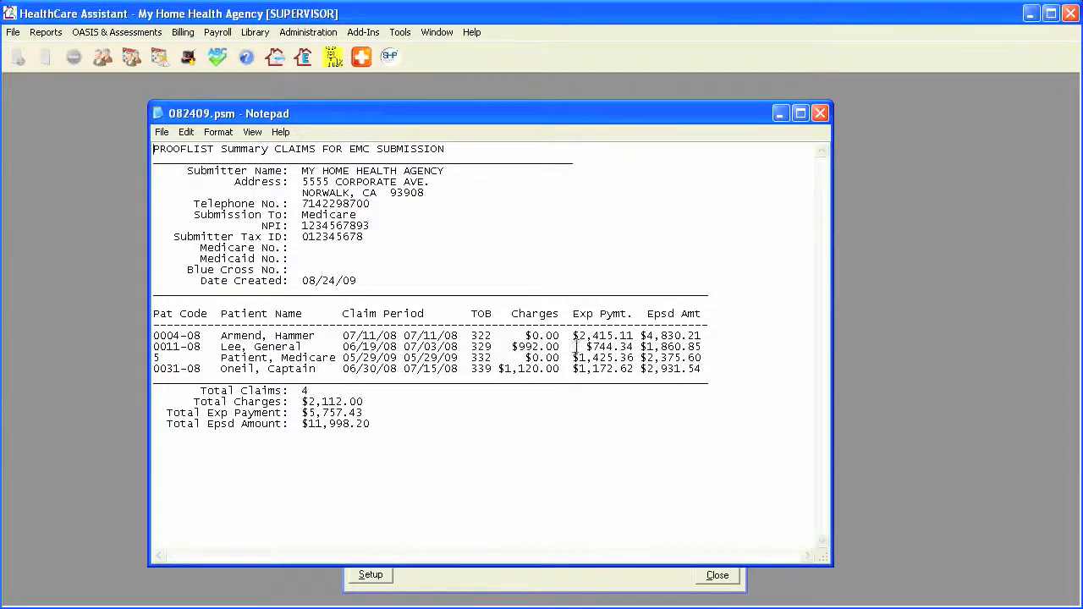
{"action": "left_click_drag", "start_coordinate": [597, 346], "coordinate": [634, 347]}
{"action": "left_click", "coordinate": [643, 347]}
{"action": "left_click", "coordinate": [819, 115]}
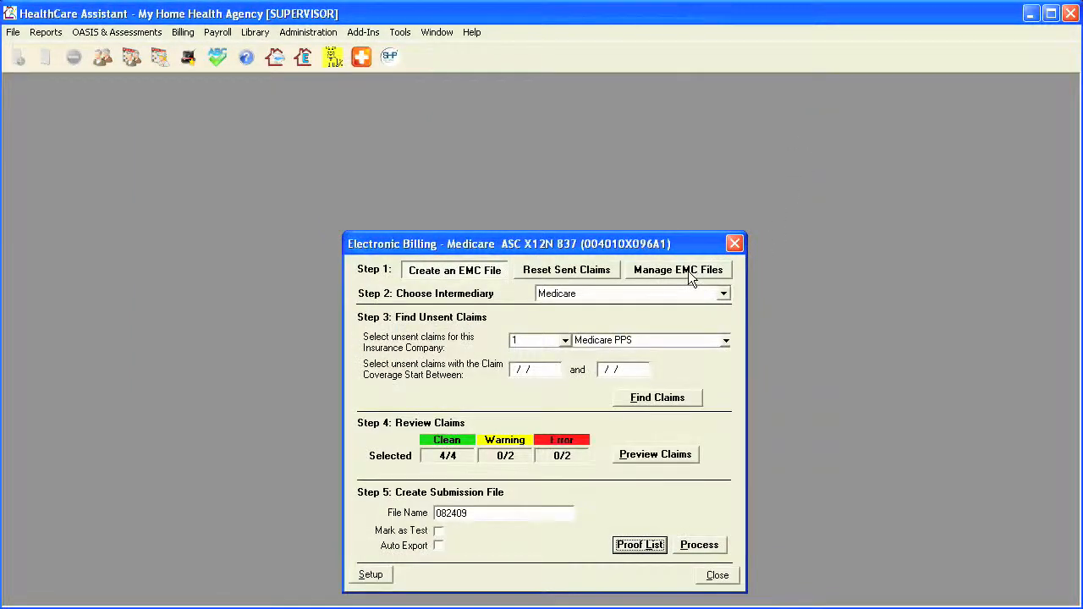
Open the detailed proof list 082409.prf from the managed Medicare EMC files and read through the first claim's details
{"action": "left_click", "coordinate": [689, 274]}
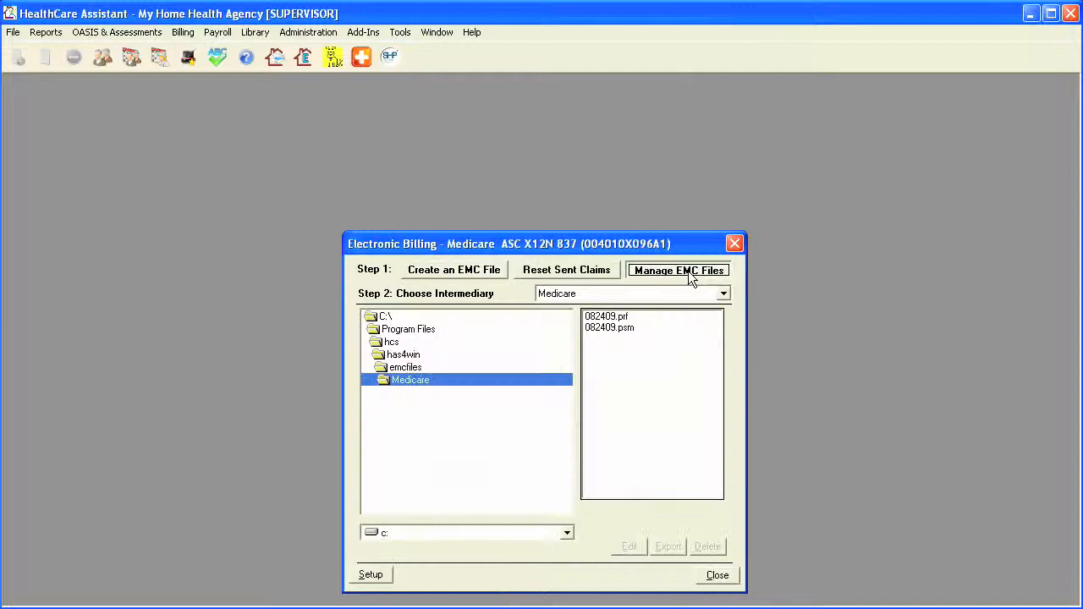
{"action": "left_click", "coordinate": [625, 332]}
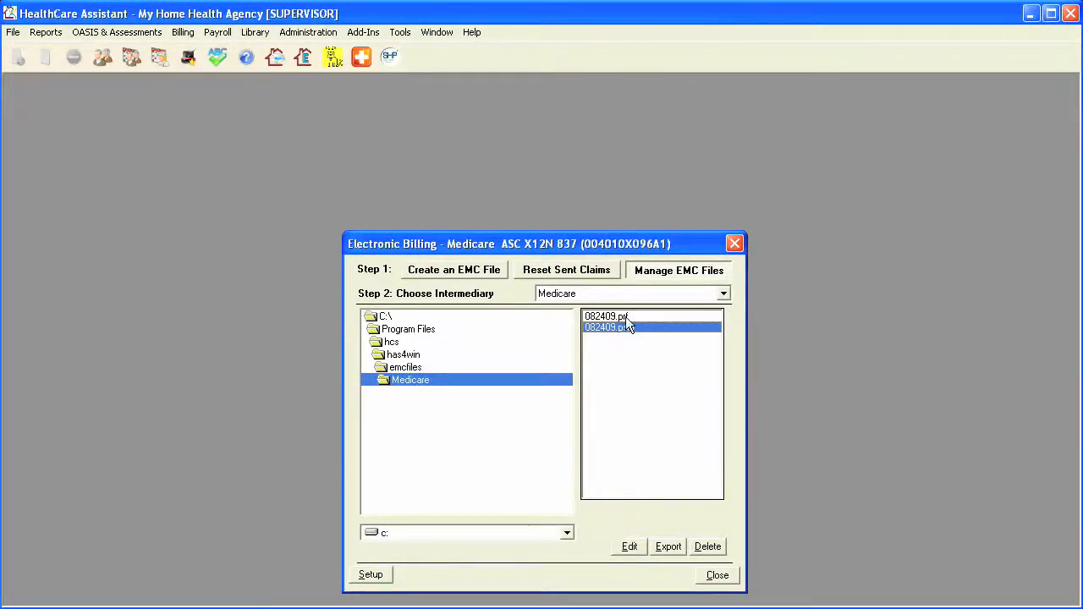
{"action": "left_click", "coordinate": [625, 317]}
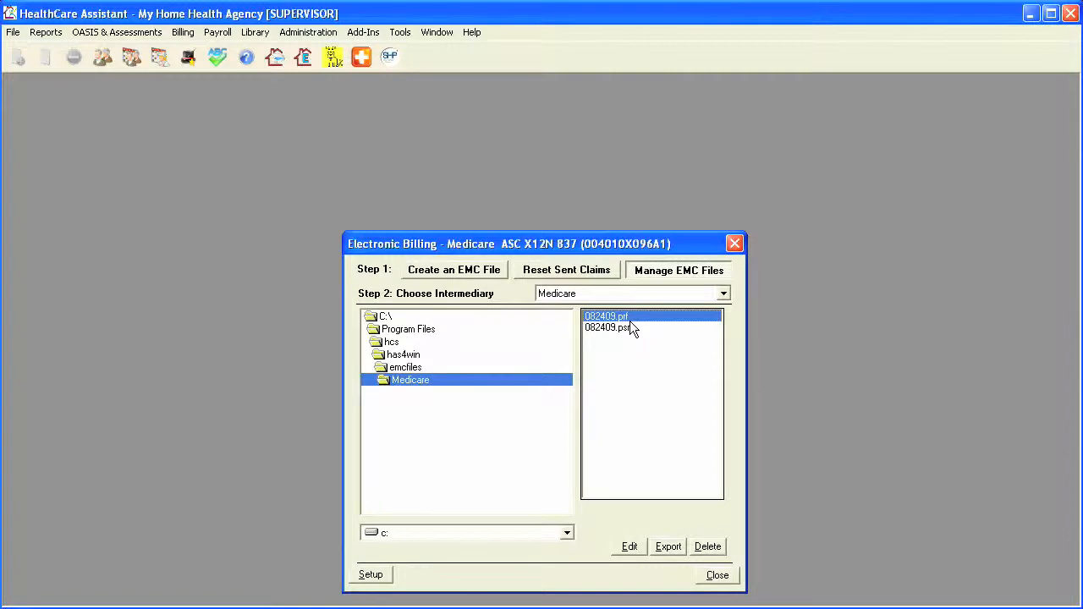
{"action": "left_click", "coordinate": [629, 547]}
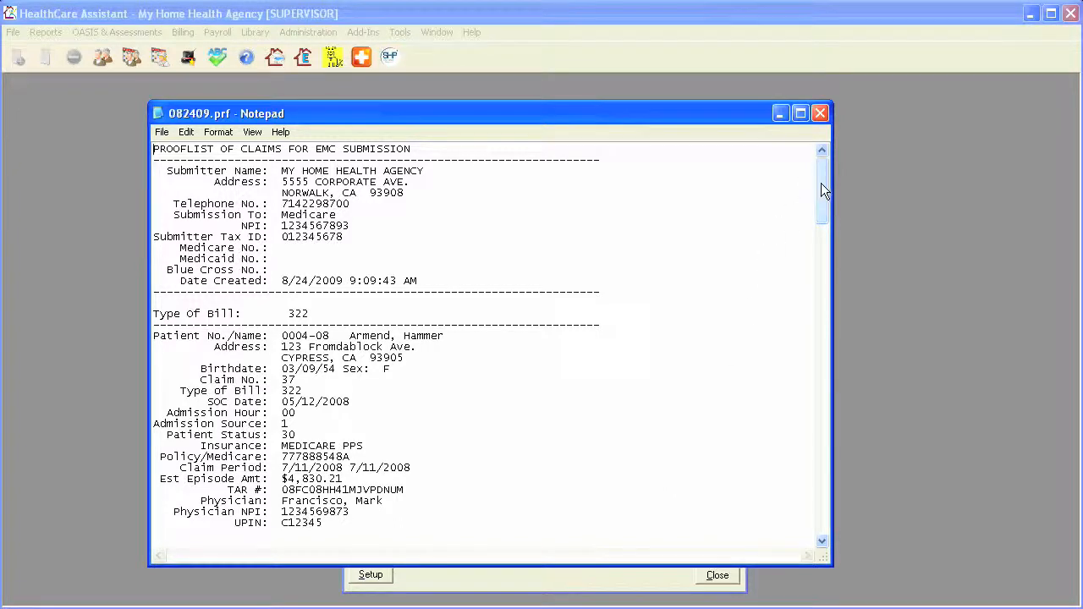
{"action": "left_click_drag", "start_coordinate": [825, 190], "coordinate": [825, 213]}
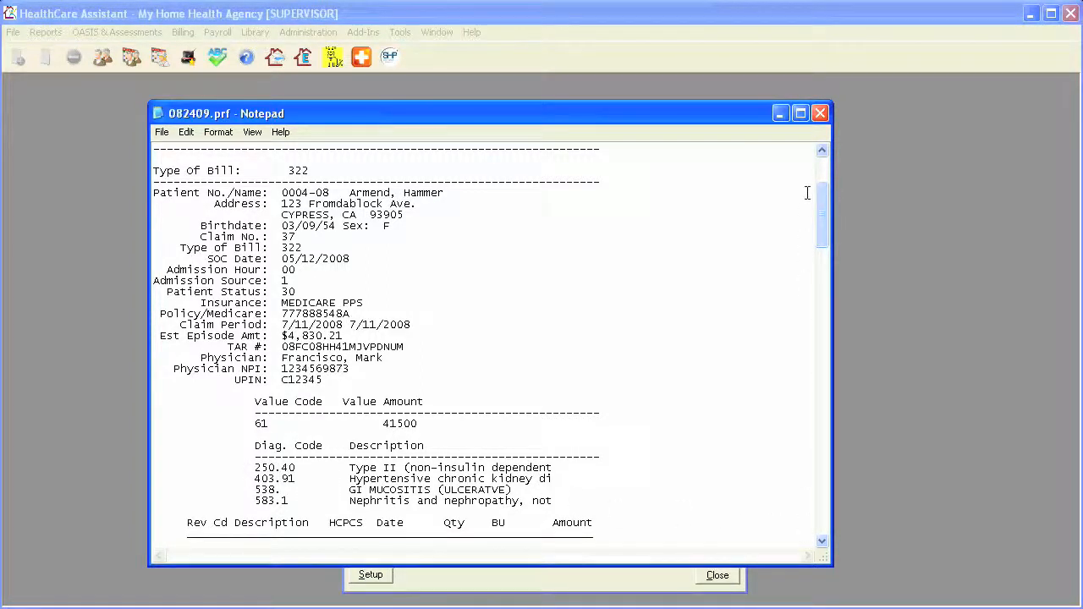
Read through the remaining claims in the detailed proof list 082409.prf and close it
{"action": "left_click_drag", "start_coordinate": [828, 190], "coordinate": [821, 312]}
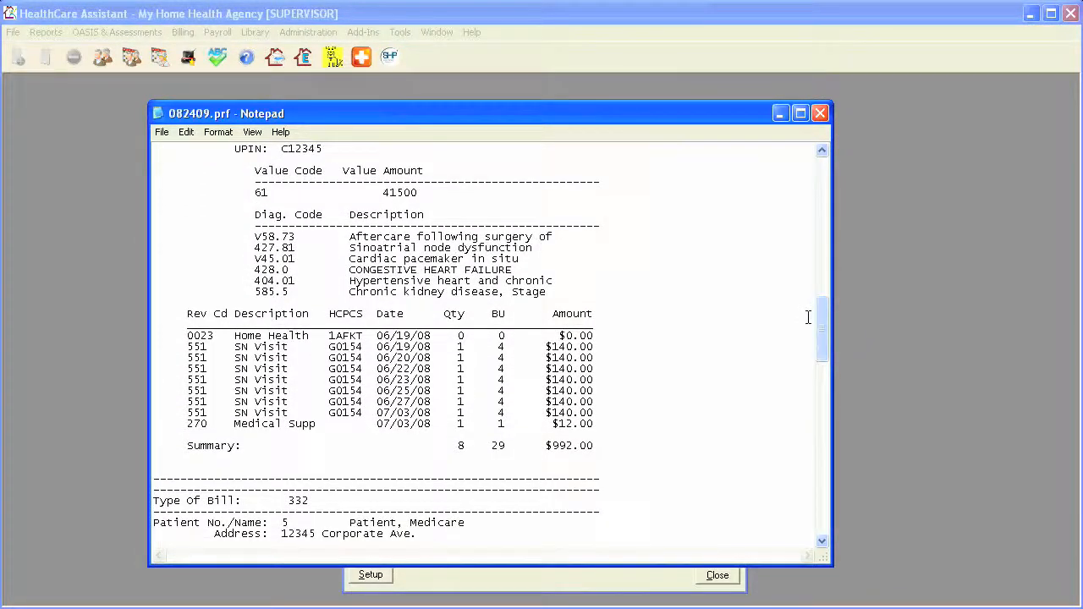
{"action": "left_click", "coordinate": [819, 113]}
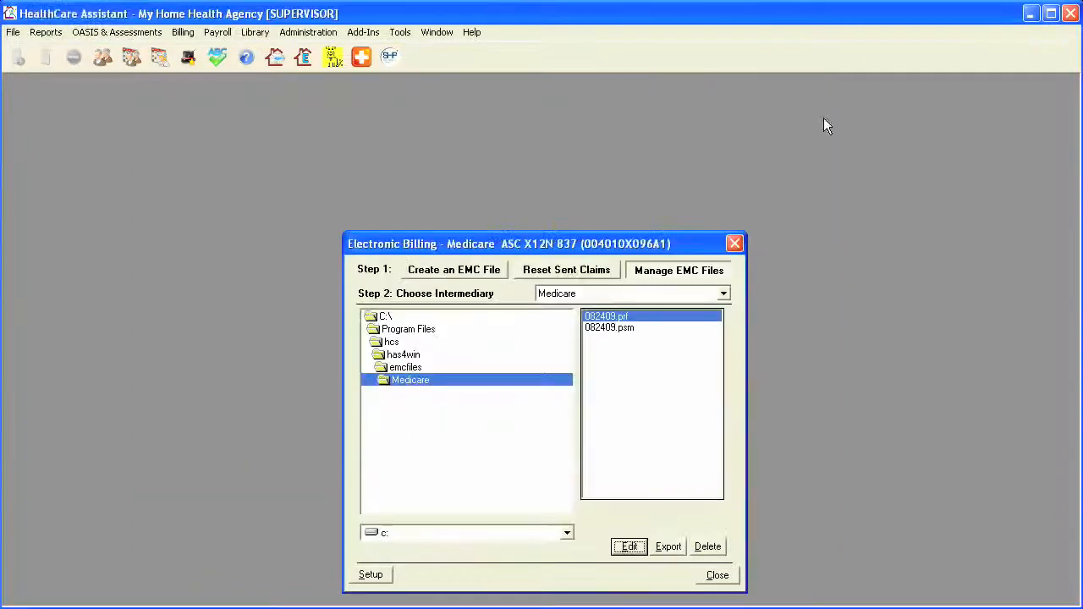
Return to creating an EMC file and process the selected clean claims into the submission file 082409
{"action": "left_click", "coordinate": [452, 271]}
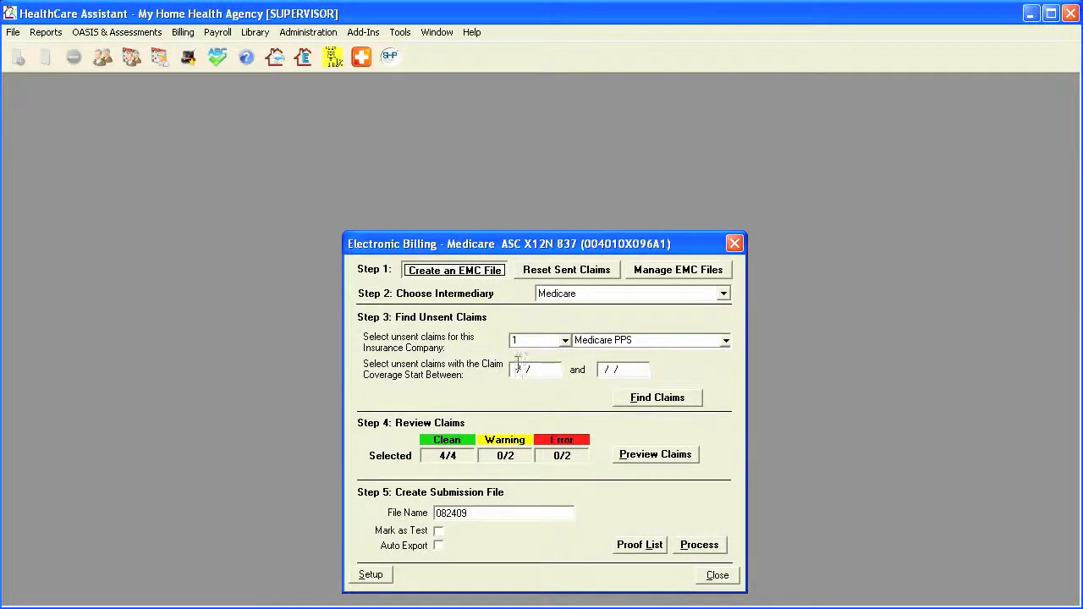
{"action": "left_click", "coordinate": [696, 546]}
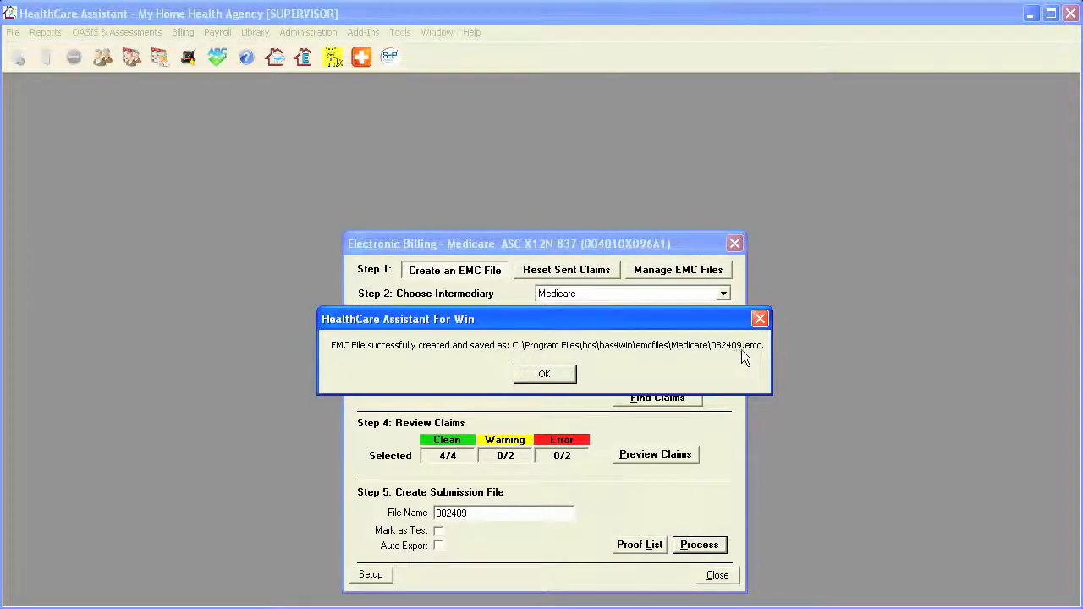
{"action": "left_click", "coordinate": [546, 378]}
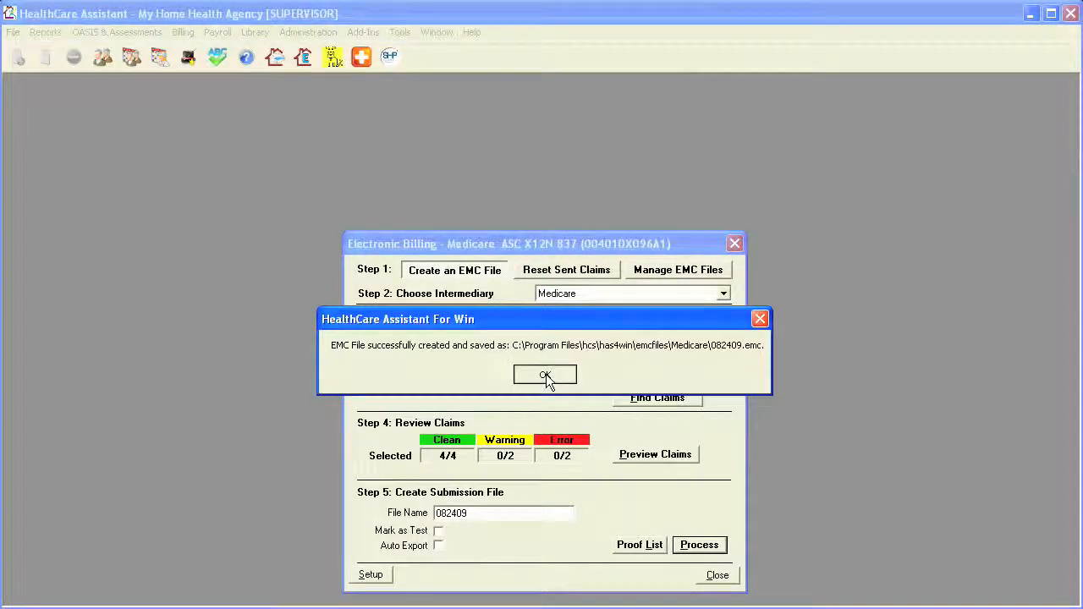
Export the 082409.emc submission file from the managed Medicare EMC files and close the electronic billing window
{"action": "left_click", "coordinate": [638, 274]}
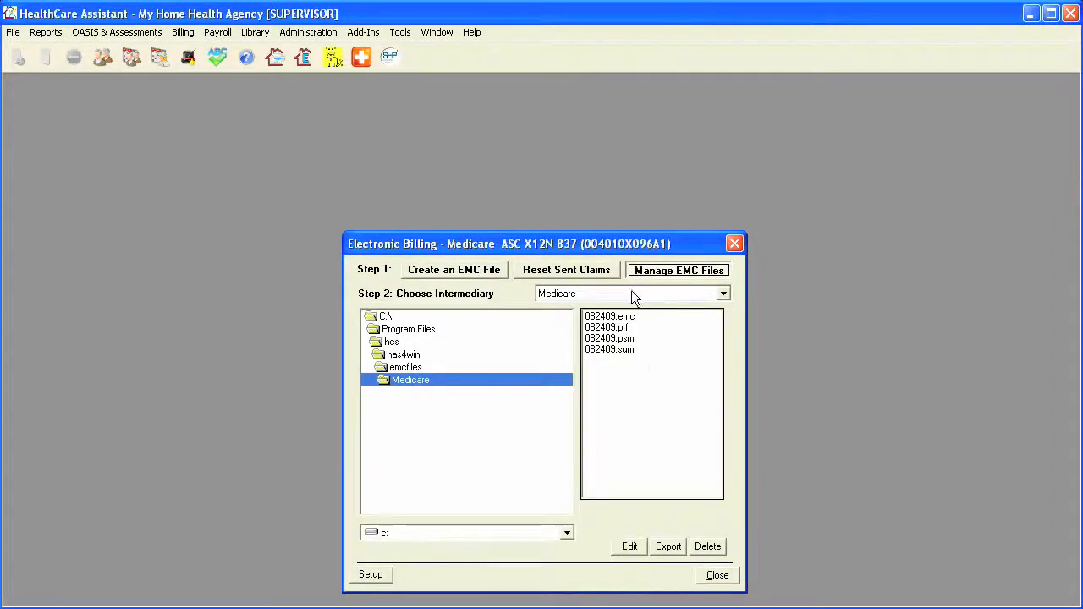
{"action": "left_click", "coordinate": [631, 317]}
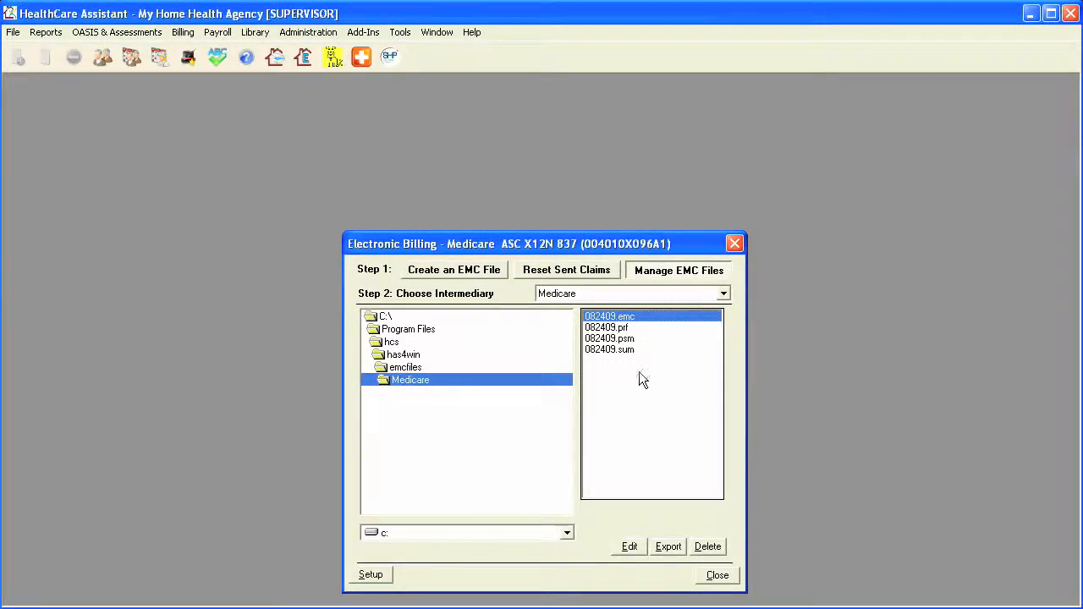
{"action": "left_click", "coordinate": [674, 551]}
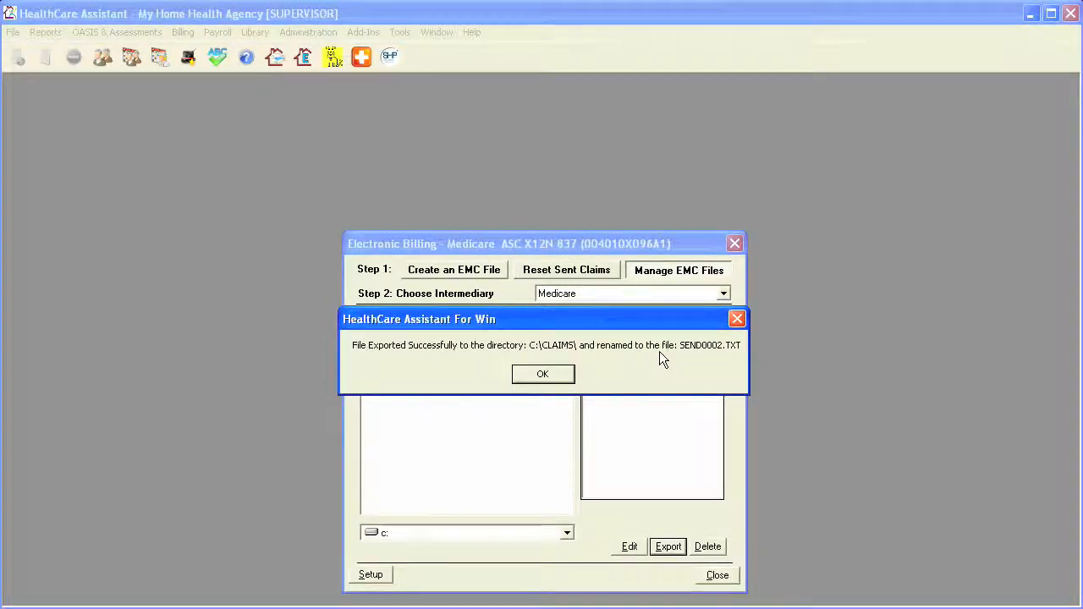
{"action": "left_click", "coordinate": [559, 376]}
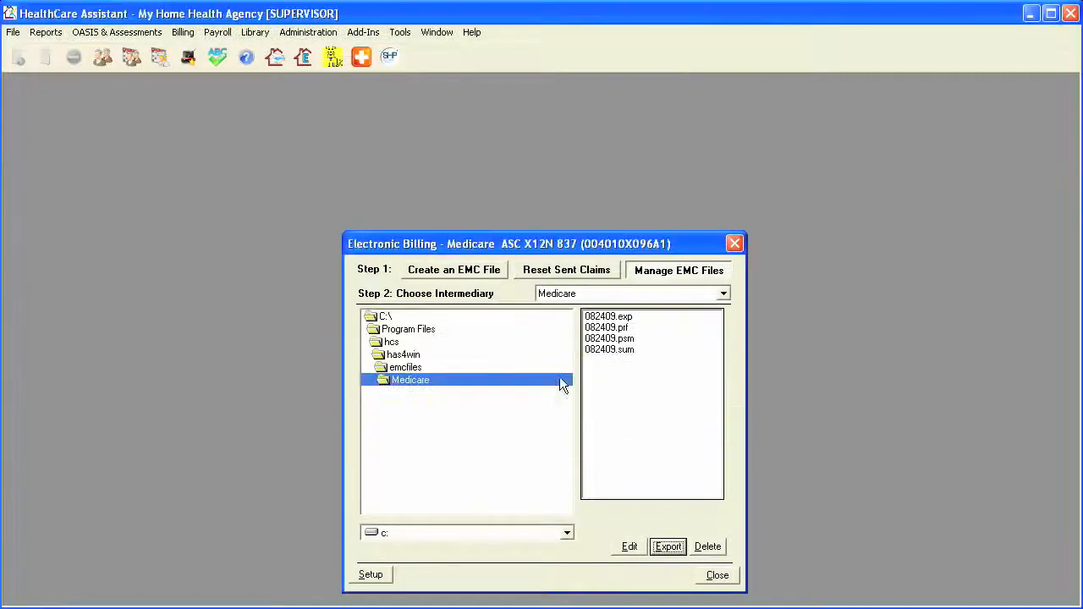
{"action": "left_click", "coordinate": [710, 575]}
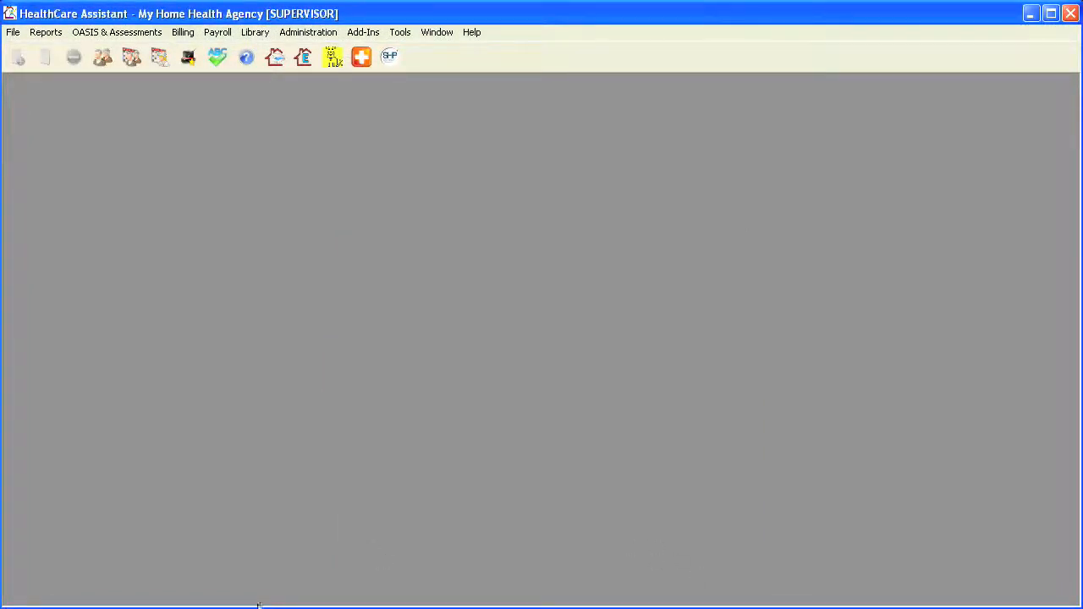
Switch to Windows Explorer, open the CLAIMS folder on the C: drive and select the exported file SEND0002.TXT
{"action": "left_click", "coordinate": [34, 608]}
{"action": "left_click", "coordinate": [215, 382]}
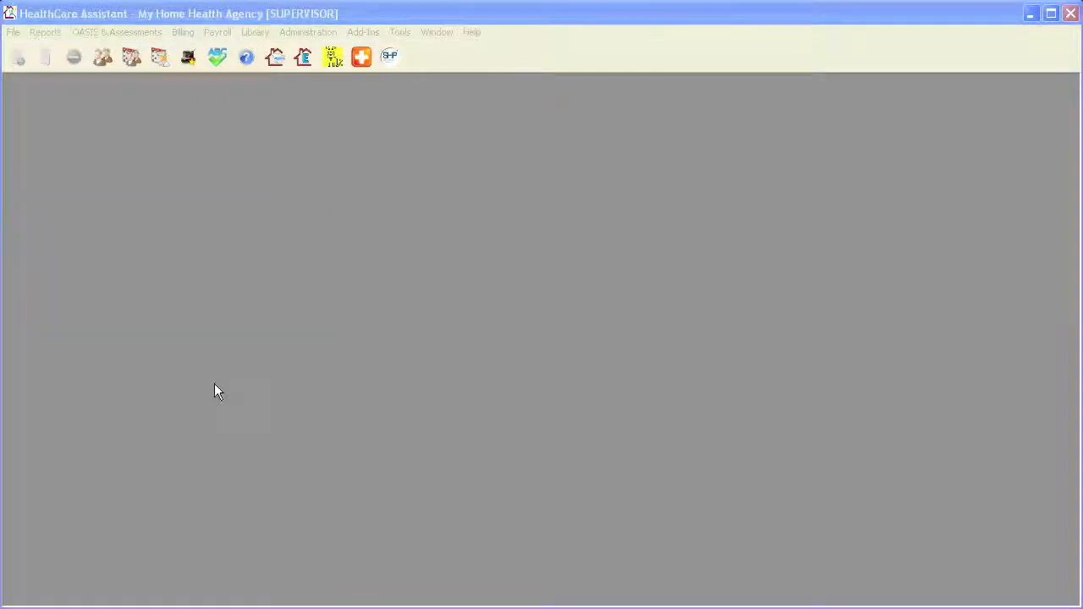
{"action": "double_click", "coordinate": [689, 330]}
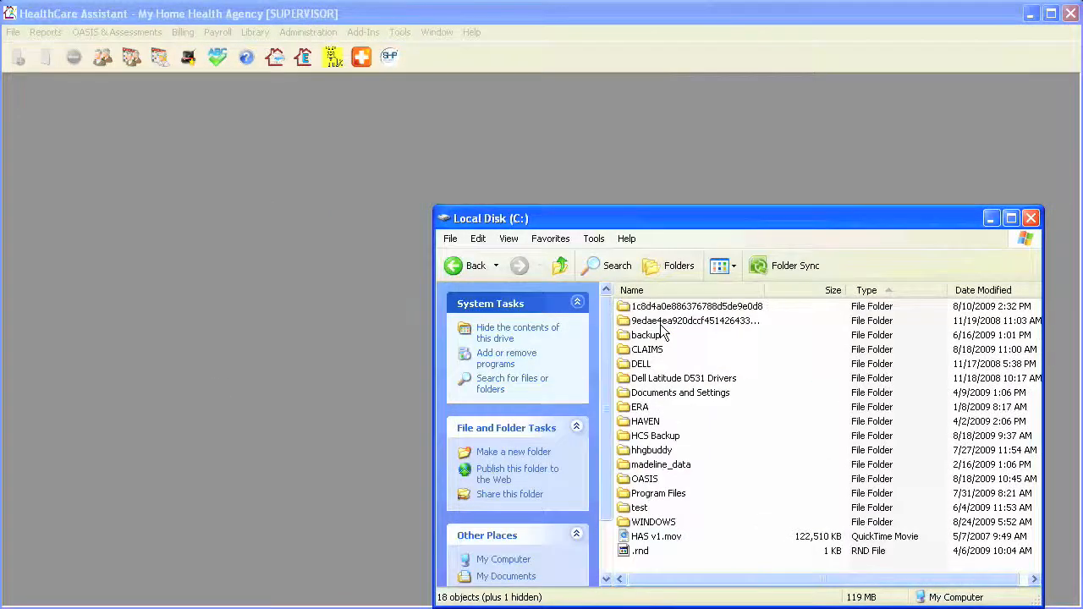
{"action": "double_click", "coordinate": [658, 346]}
{"action": "left_click", "coordinate": [648, 308]}
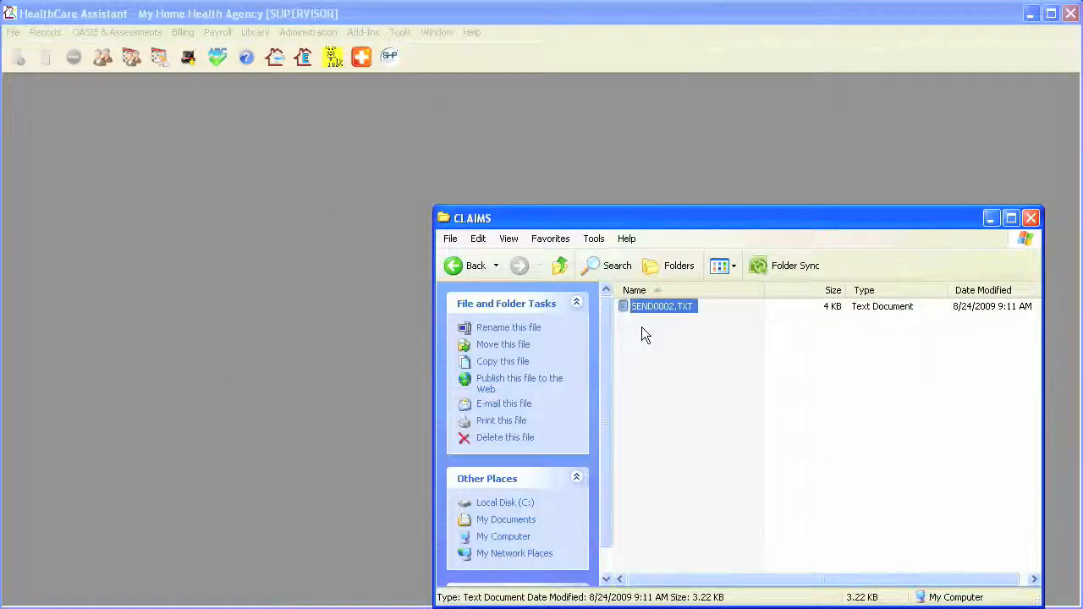